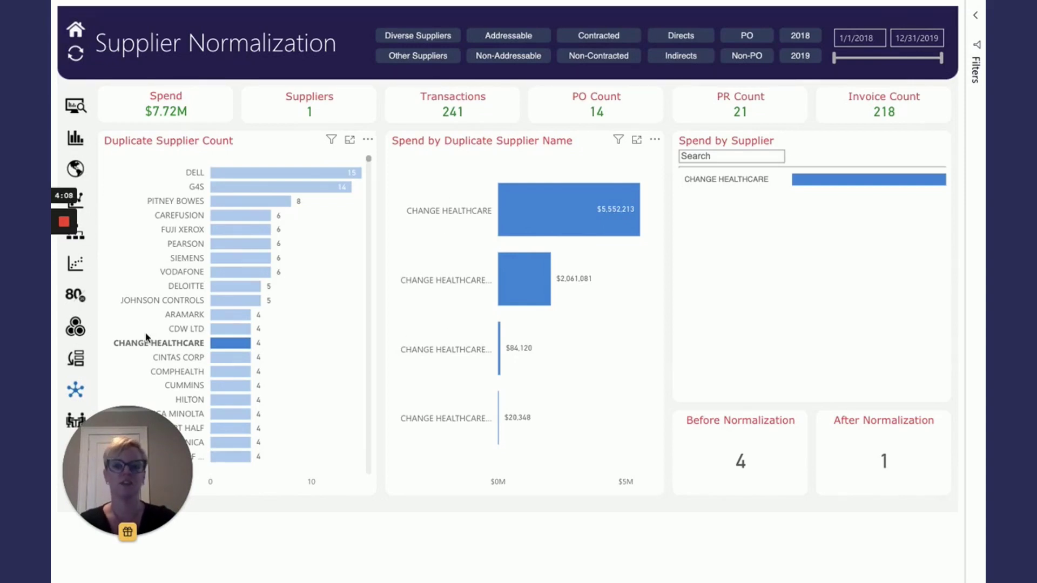
# Filter to diverse suppliers only, showing $5.66M spend, 203 transactions and three Change Healthcare variants
pyautogui.click(425, 36)
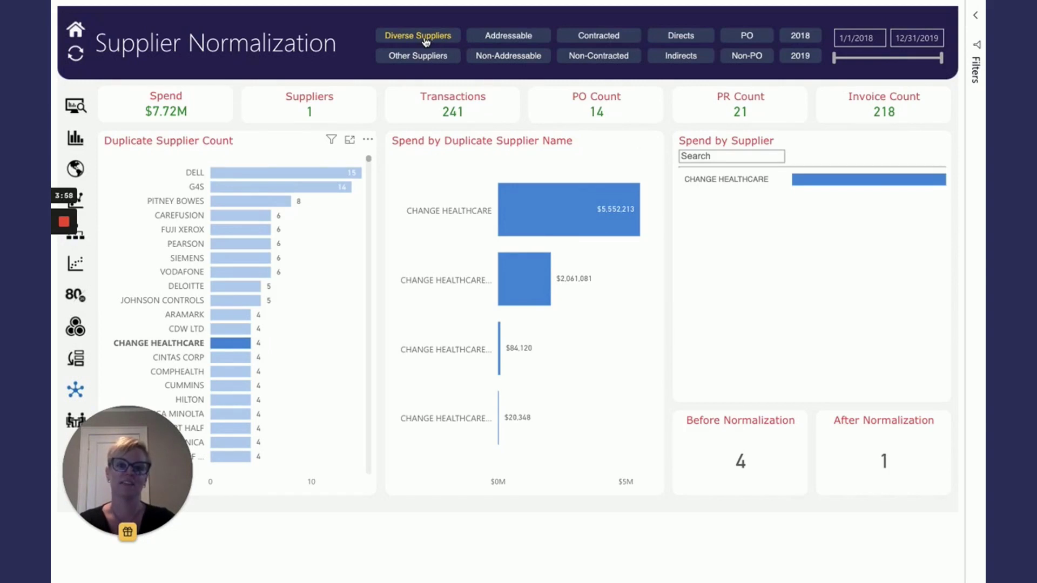
pyautogui.click(425, 40)
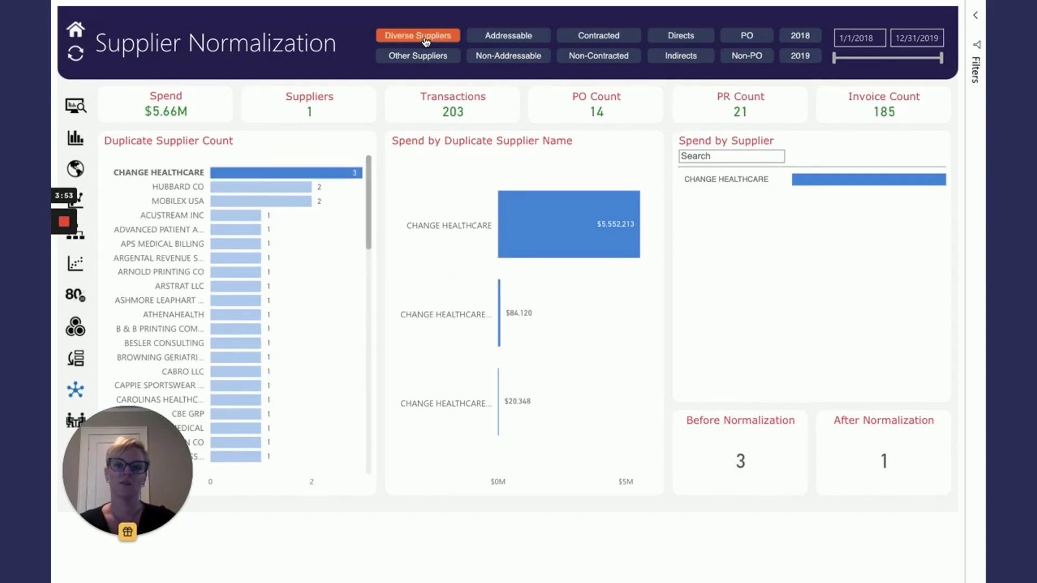
pyautogui.moveTo(519, 235)
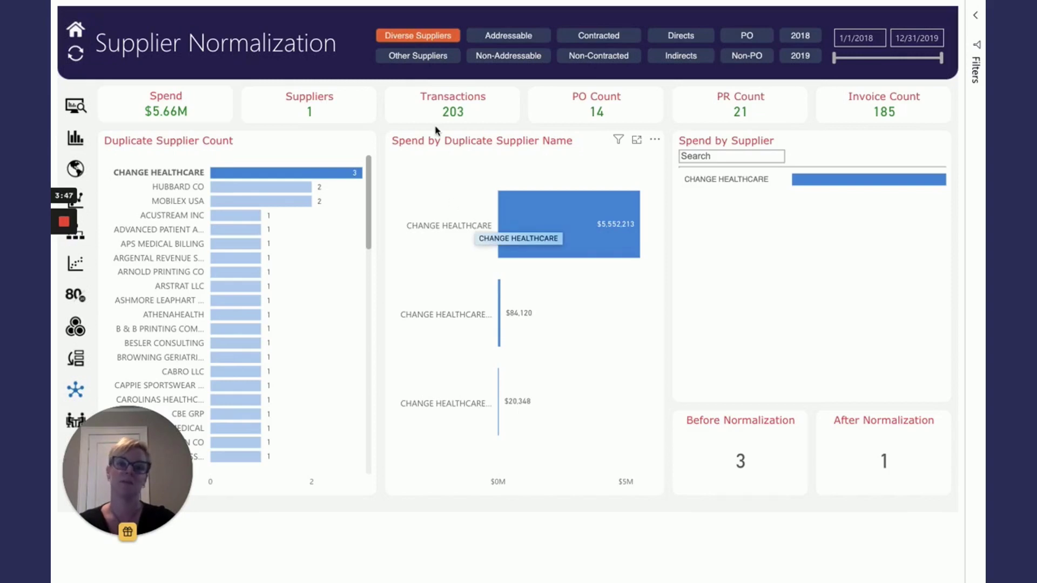
pyautogui.click(421, 39)
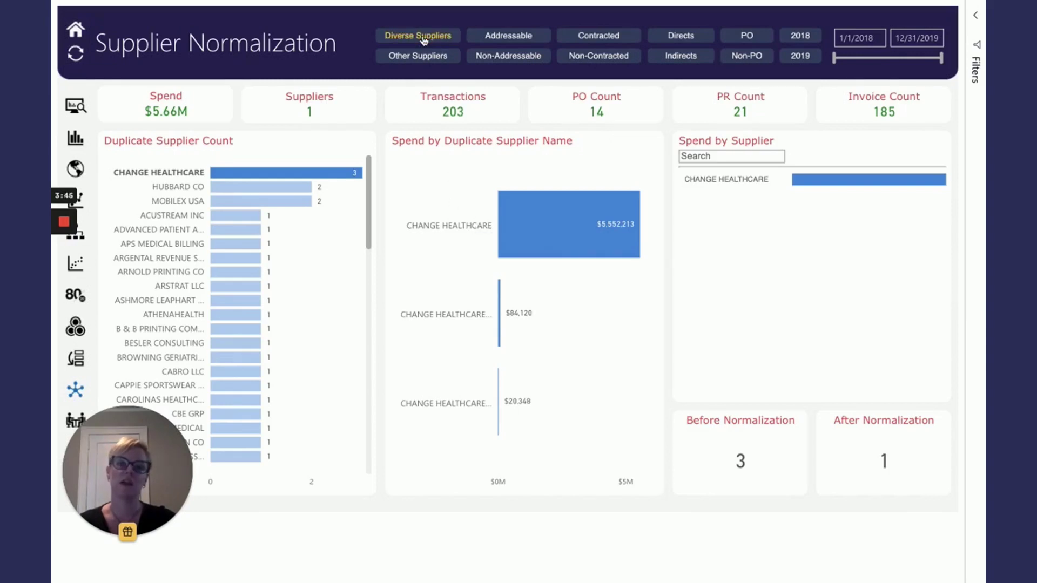
# Clear the Diverse Suppliers filter, restoring $7.72M spend, 241 transactions and four Change Healthcare names
pyautogui.click(421, 38)
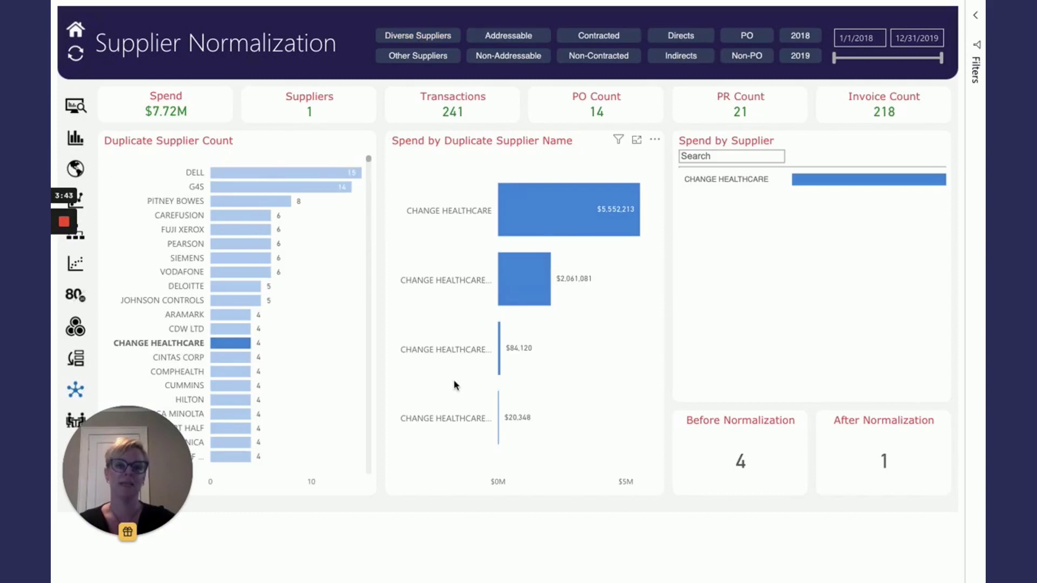